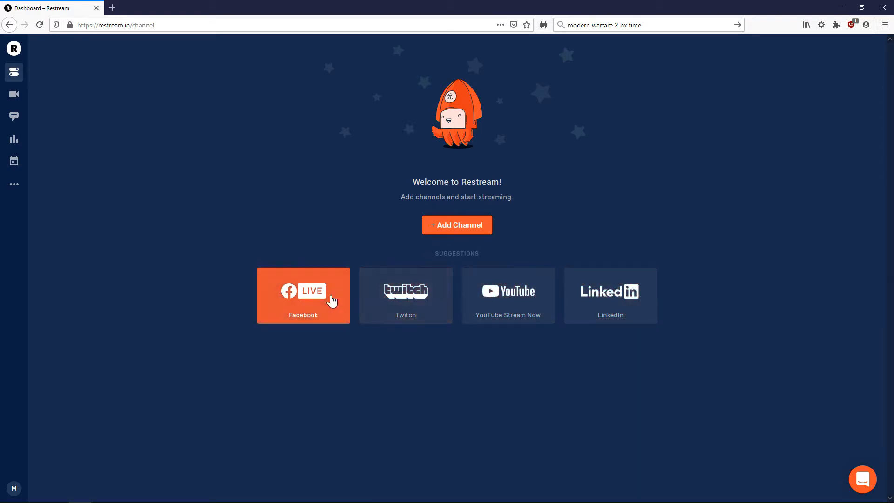
Connect Twitch, check its gear menu and streaming toggle, then reopen the channel-adding list
{"action": "left_click", "coordinate": [460, 229]}
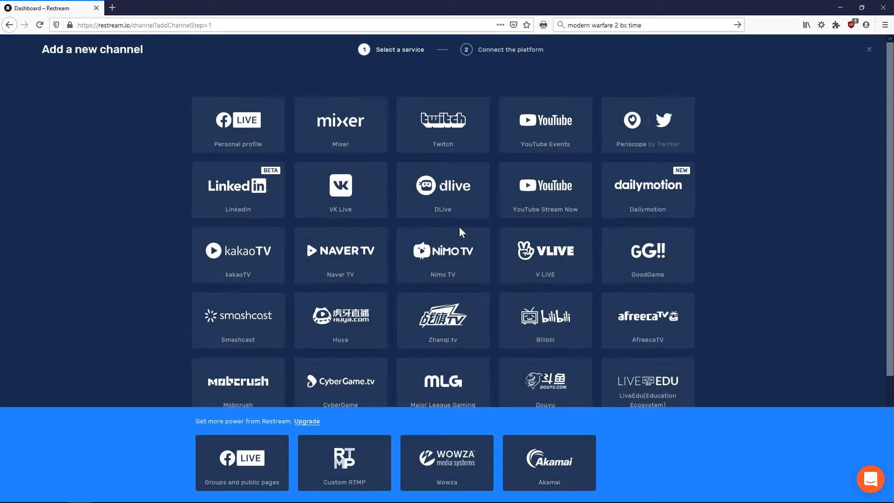
{"action": "left_click", "coordinate": [450, 122]}
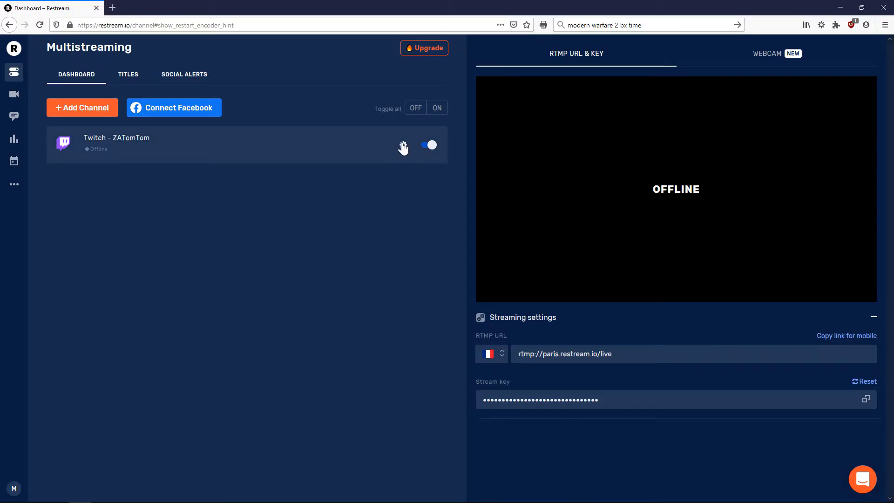
{"action": "left_click", "coordinate": [403, 146]}
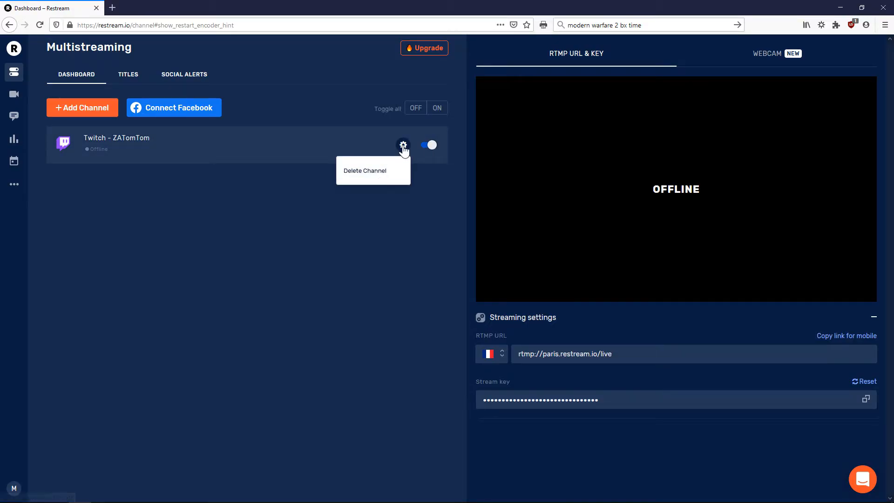
{"action": "left_click", "coordinate": [403, 146]}
{"action": "left_click", "coordinate": [430, 146]}
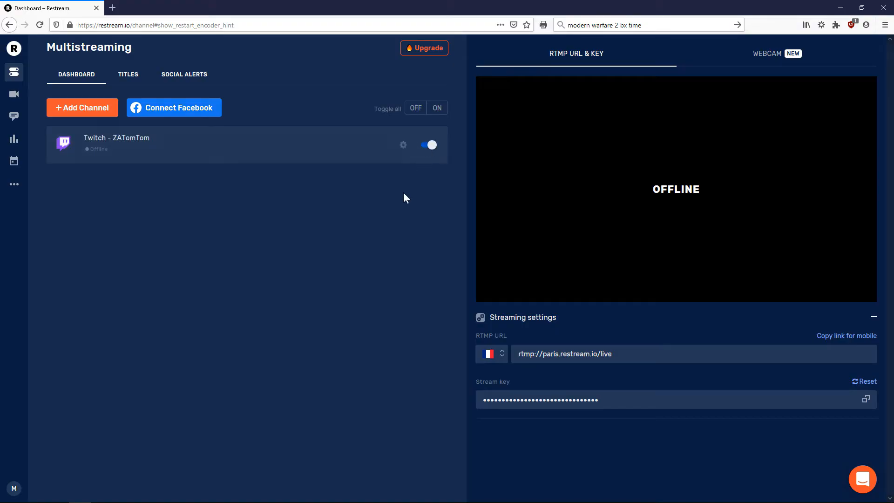
{"action": "left_click", "coordinate": [82, 108]}
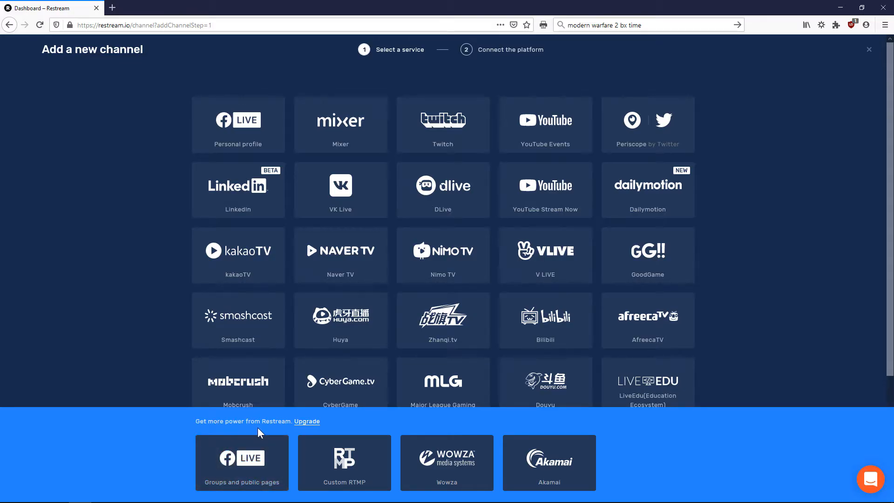
View Restream's upgrade plans billed monthly, then go to the Titles page
{"action": "left_click", "coordinate": [309, 422]}
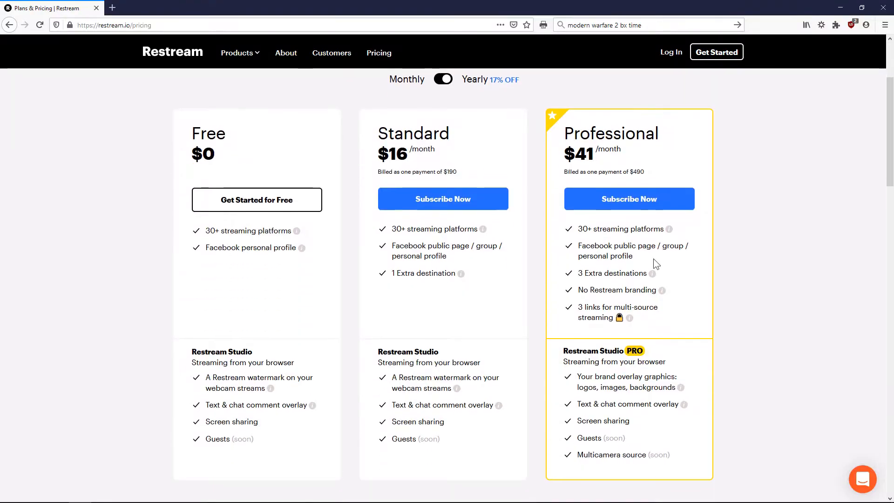
{"action": "left_click_drag", "start_coordinate": [393, 246], "coordinate": [469, 246]}
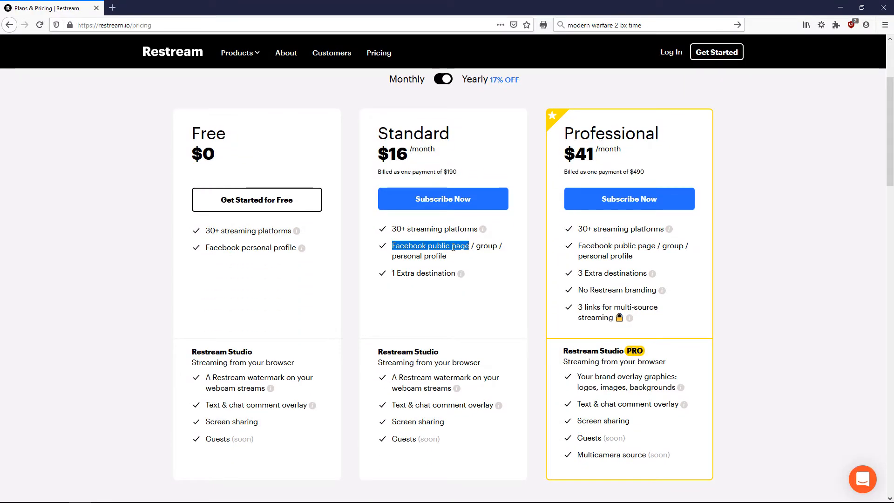
{"action": "left_click", "coordinate": [445, 80]}
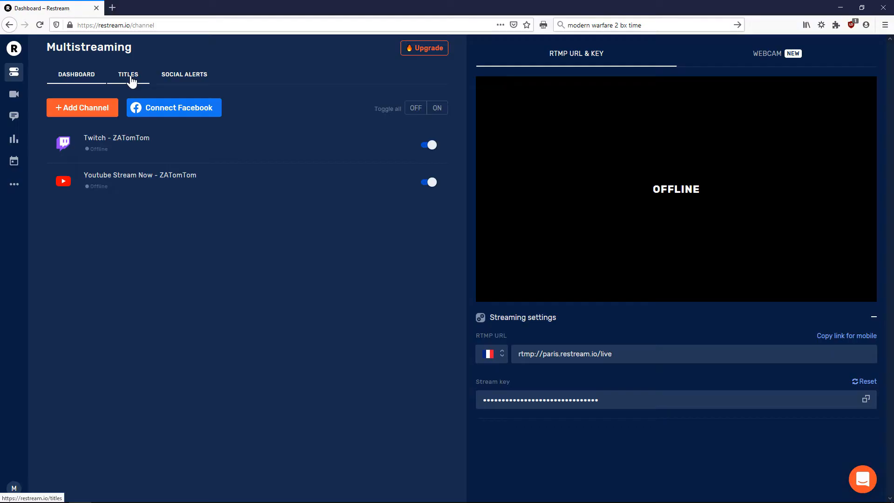
{"action": "left_click", "coordinate": [131, 78]}
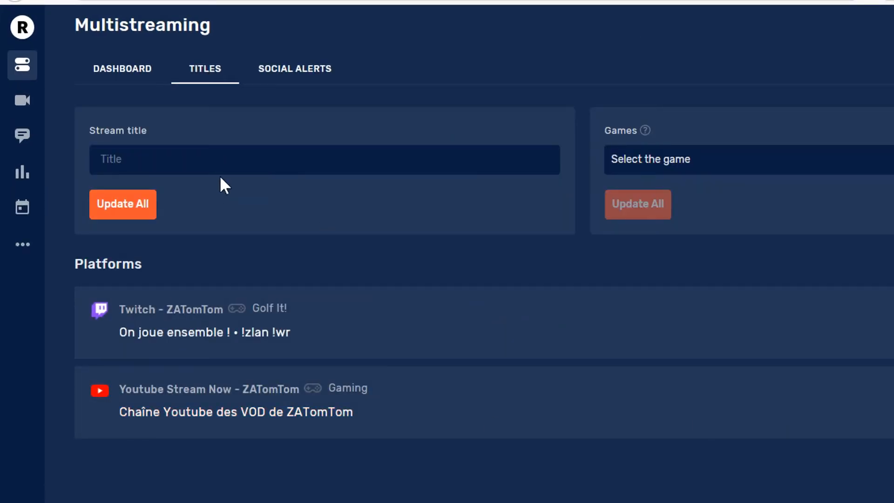
Set the stream title to 'test' and the game to Battlefield V on all platforms
{"action": "left_click", "coordinate": [177, 174]}
{"action": "type", "text": "test"}
{"action": "left_click", "coordinate": [125, 201]}
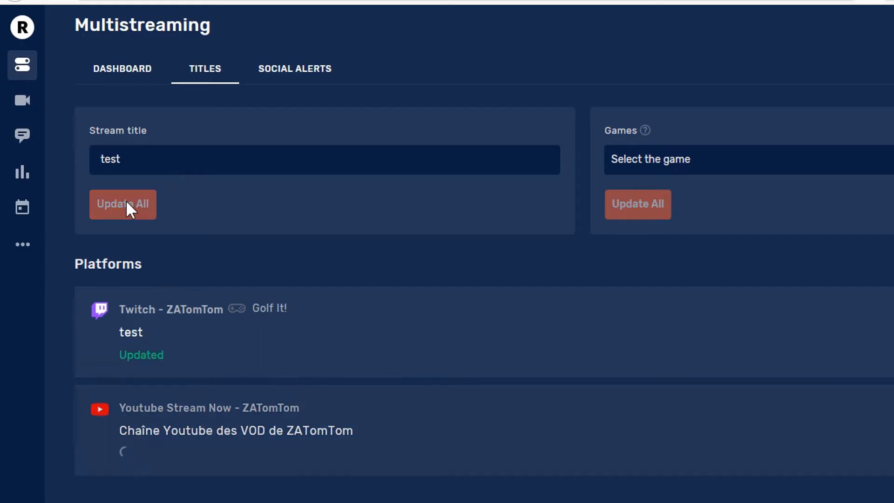
{"action": "left_click", "coordinate": [685, 161]}
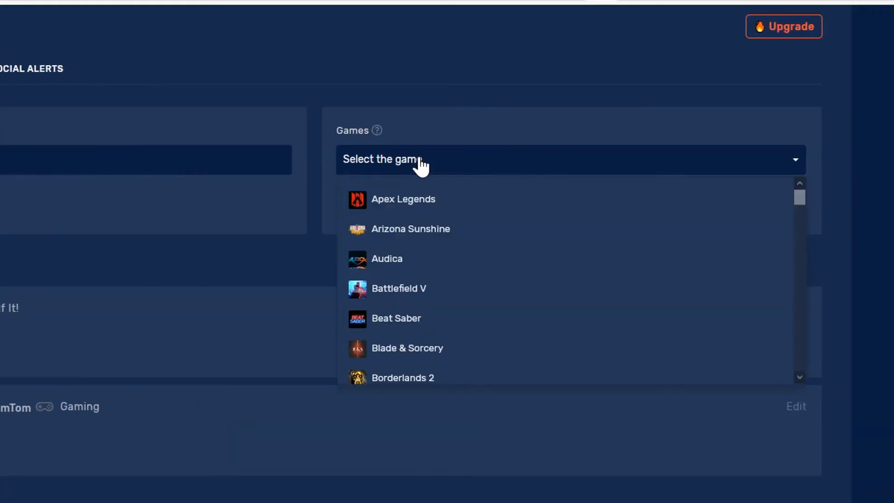
{"action": "left_click", "coordinate": [413, 288]}
{"action": "left_click", "coordinate": [385, 214]}
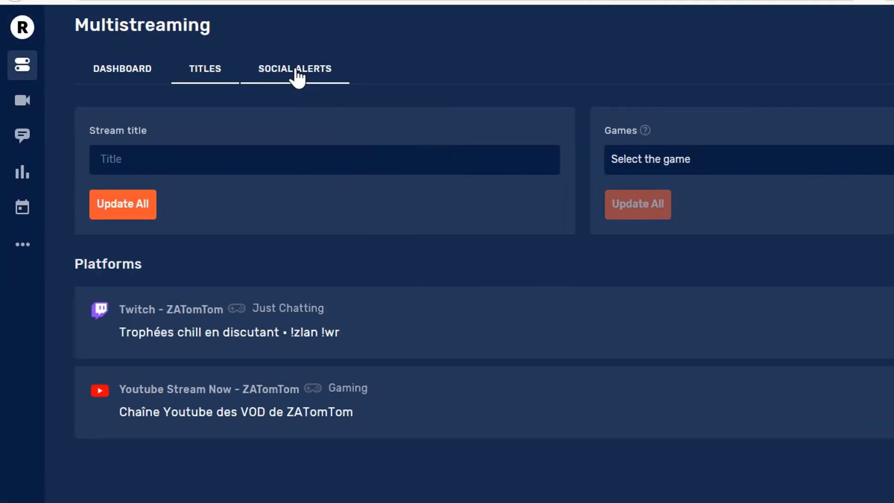
Write and save the go-live message under Social Alerts
{"action": "left_click", "coordinate": [28, 70]}
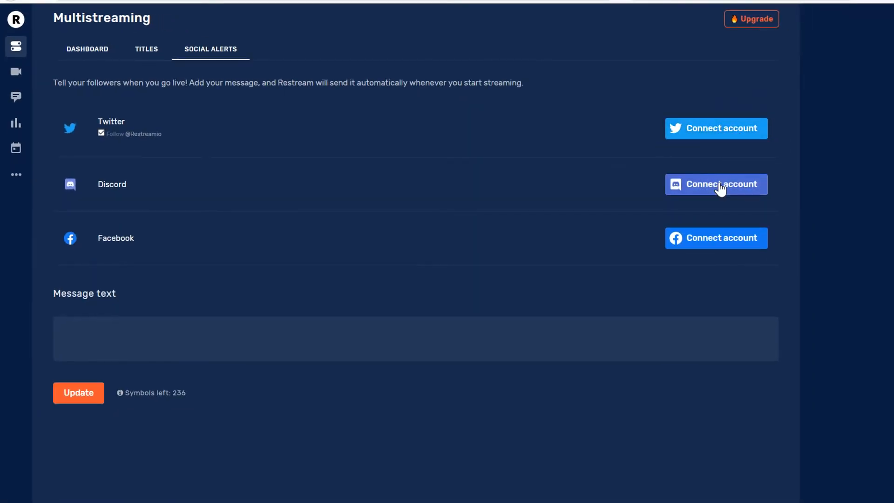
{"action": "left_click", "coordinate": [224, 341]}
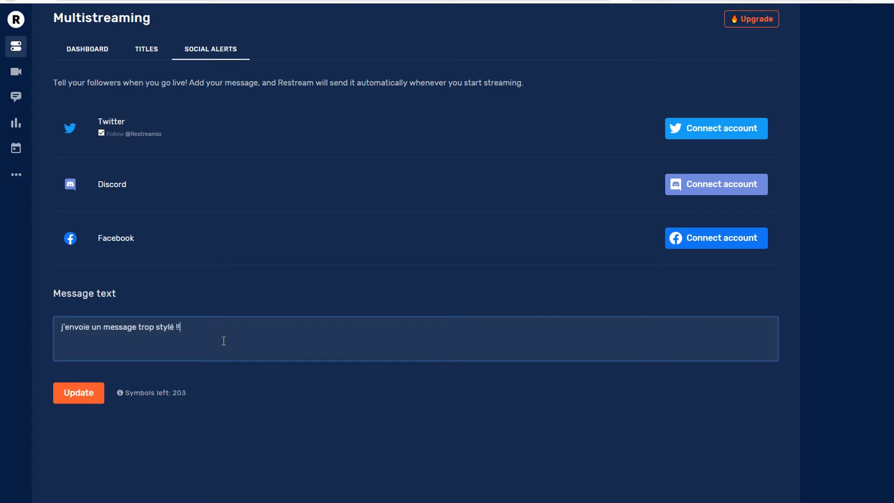
{"action": "left_click", "coordinate": [79, 393]}
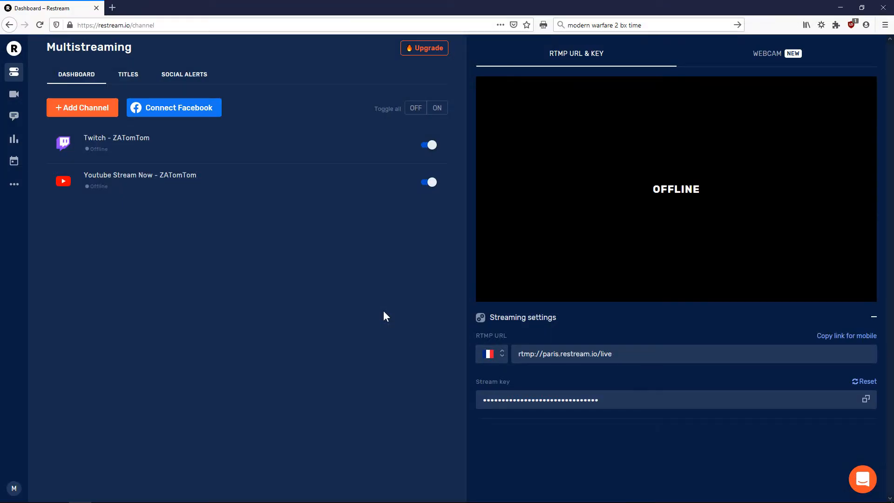
Select the dashboard's RTMP URL rtmp://paris.restream.io/live
{"action": "left_click_drag", "start_coordinate": [616, 354], "coordinate": [511, 358]}
{"action": "left_click", "coordinate": [625, 358]}
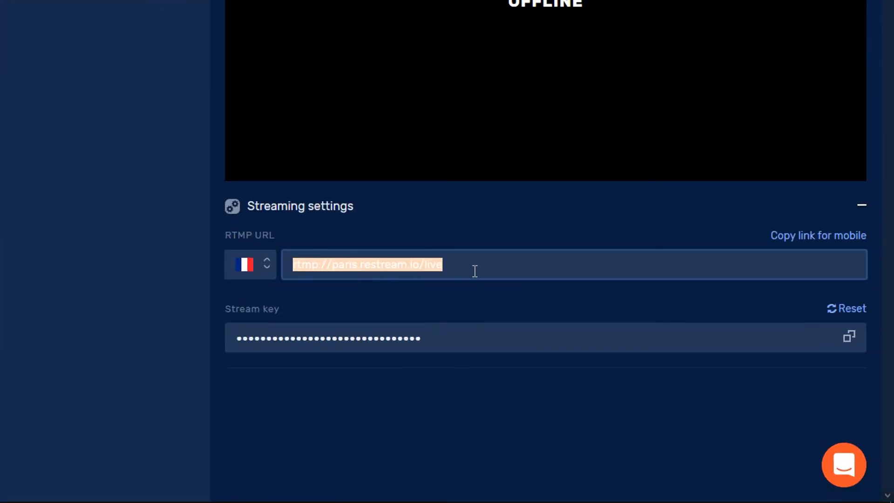
{"action": "left_click", "coordinate": [608, 379]}
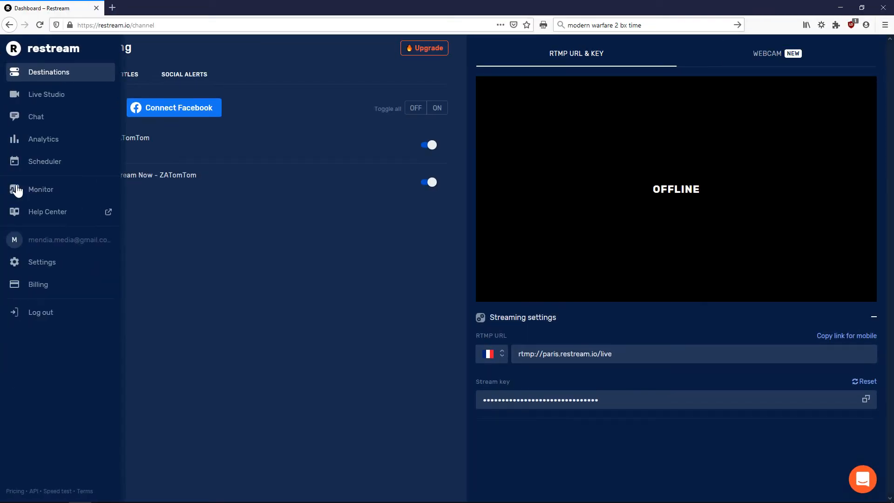
Run the Streaming Setup speed test to find the nearest Restream server
{"action": "left_click", "coordinate": [51, 262]}
{"action": "left_click", "coordinate": [294, 75]}
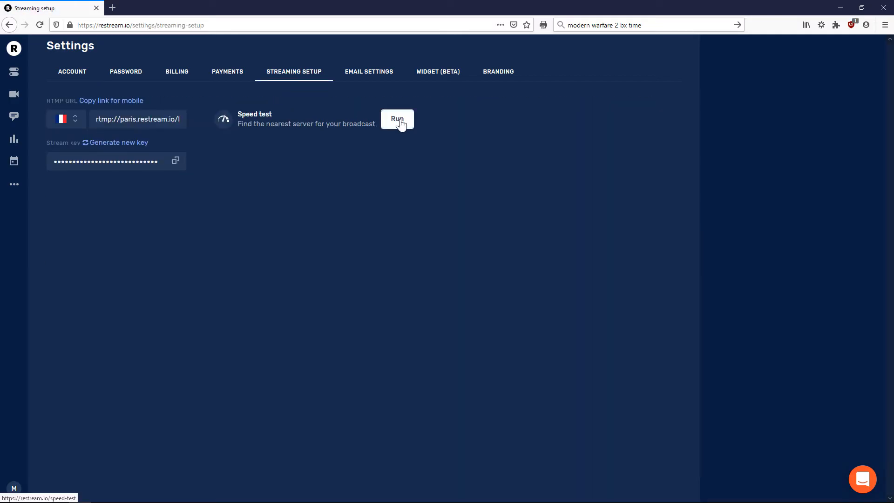
{"action": "left_click", "coordinate": [399, 120]}
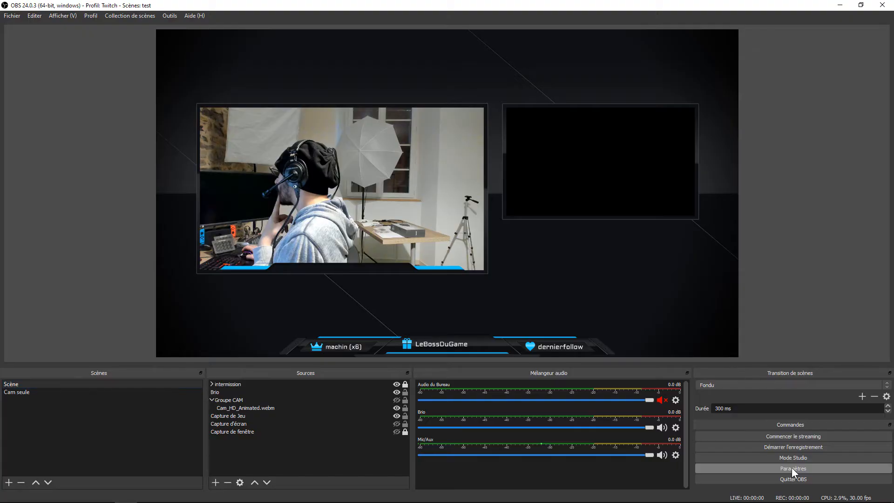
In OBS Stream settings, set Service to Restream.io - RTMP using a stream key
{"action": "left_click", "coordinate": [792, 467]}
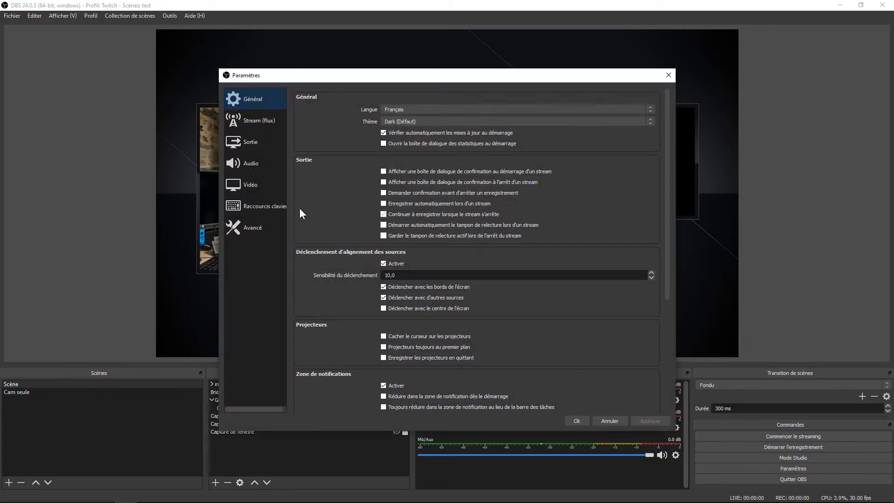
{"action": "left_click", "coordinate": [253, 122]}
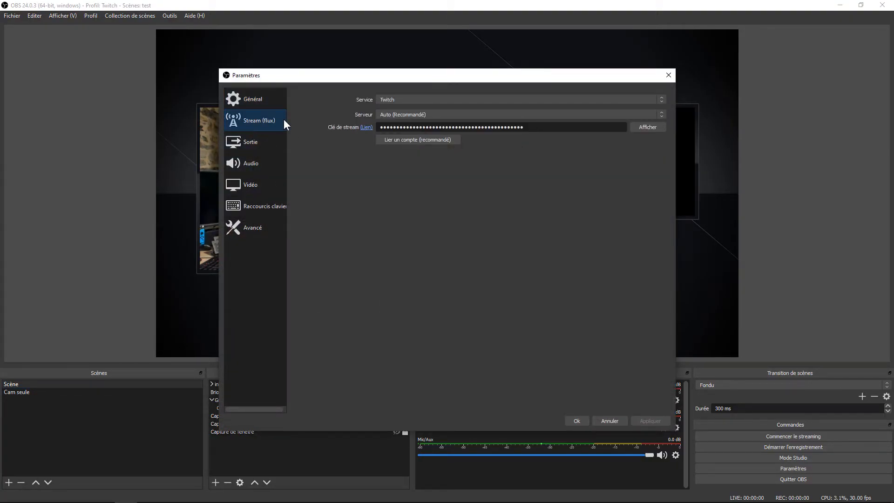
{"action": "left_click", "coordinate": [403, 99]}
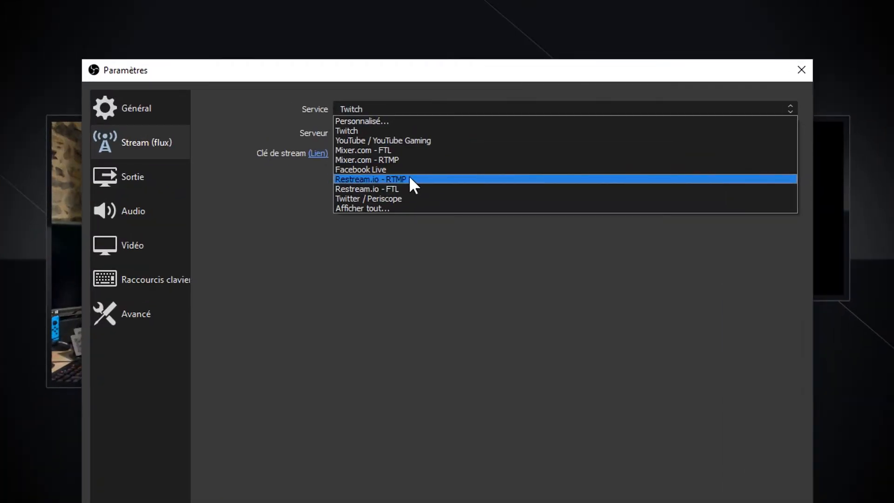
{"action": "left_click", "coordinate": [410, 179]}
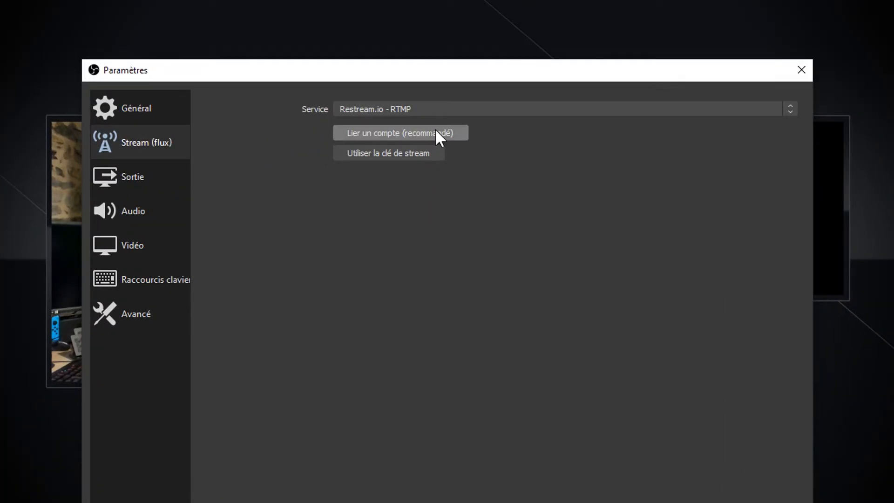
{"action": "left_click", "coordinate": [431, 153]}
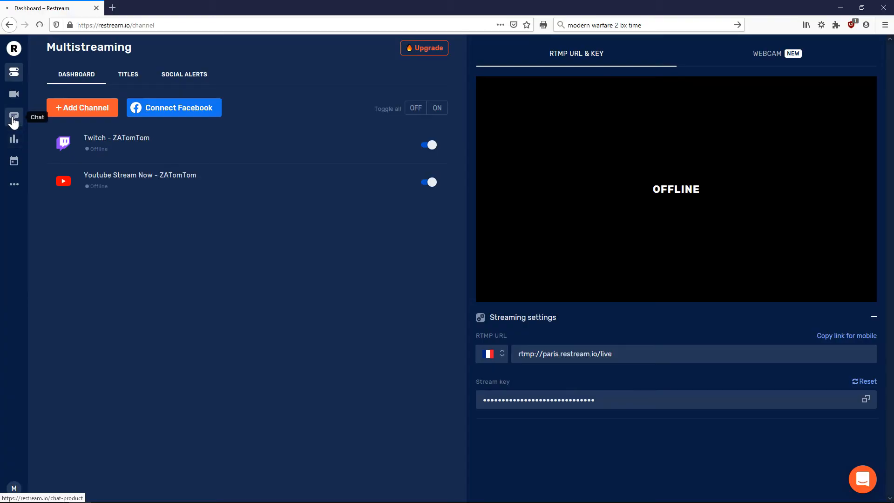
Copy the 'Embed in stream' link from Restream's Chat page
{"action": "left_click", "coordinate": [13, 120]}
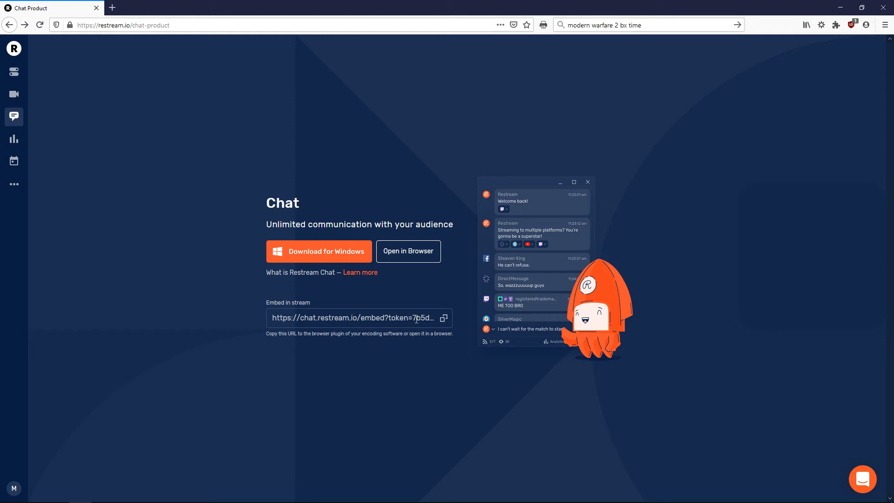
{"action": "left_click", "coordinate": [444, 320]}
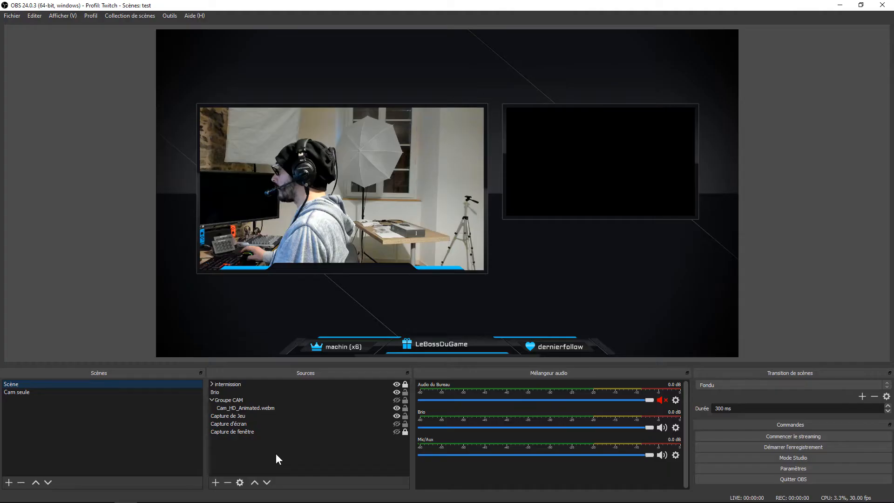
Add a browser source named 'chat' with the Restream embed URL and width 700
{"action": "left_click", "coordinate": [215, 482]}
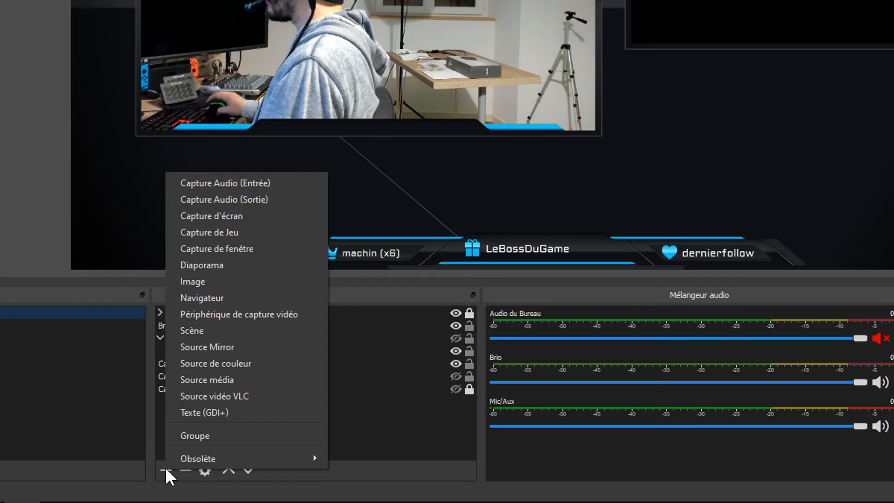
{"action": "left_click", "coordinate": [218, 298]}
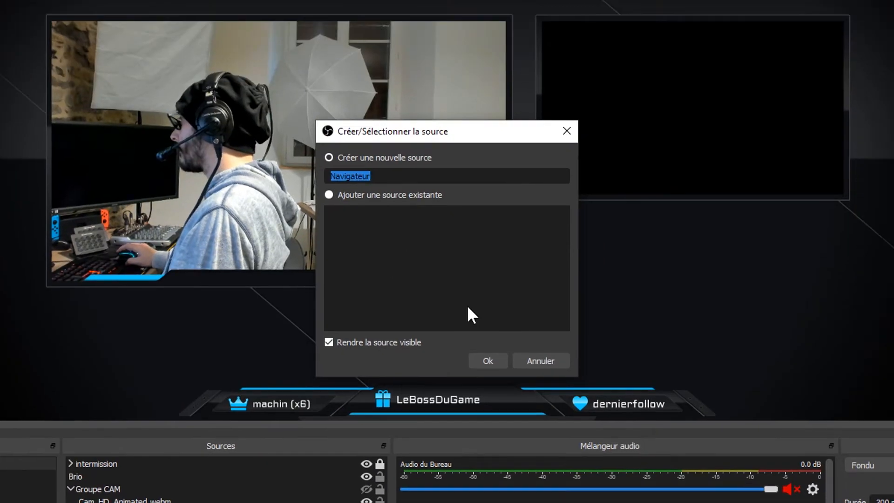
{"action": "type", "text": "chat"}
{"action": "key", "text": "Return"}
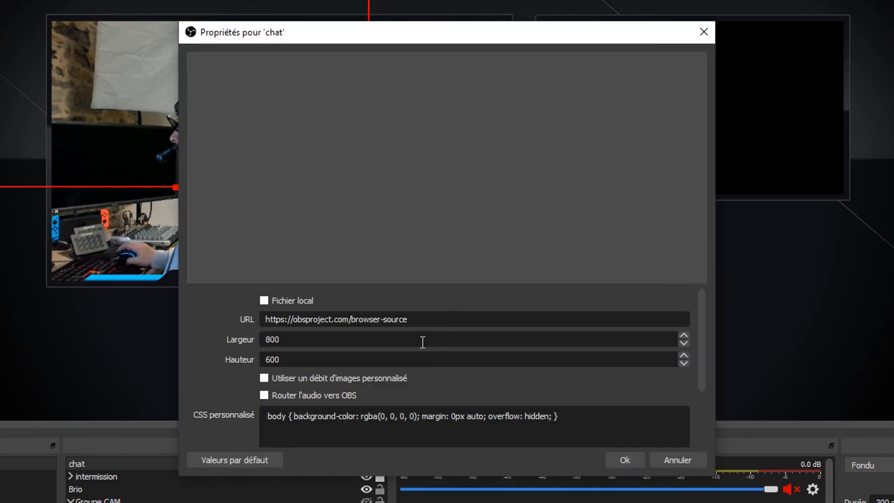
{"action": "left_click_drag", "start_coordinate": [446, 319], "coordinate": [228, 321]}
{"action": "key", "text": "ctrl+v"}
{"action": "key", "text": "Tab"}
{"action": "type", "text": "700"}
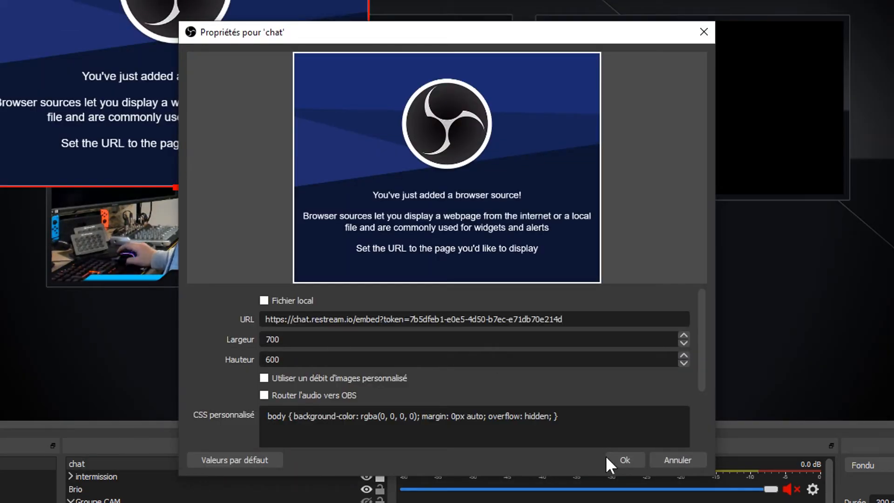
{"action": "left_click", "coordinate": [609, 459]}
Fit the chat source into the scene's right-hand box and move intermission above it
{"action": "left_click_drag", "start_coordinate": [336, 88], "coordinate": [631, 144]}
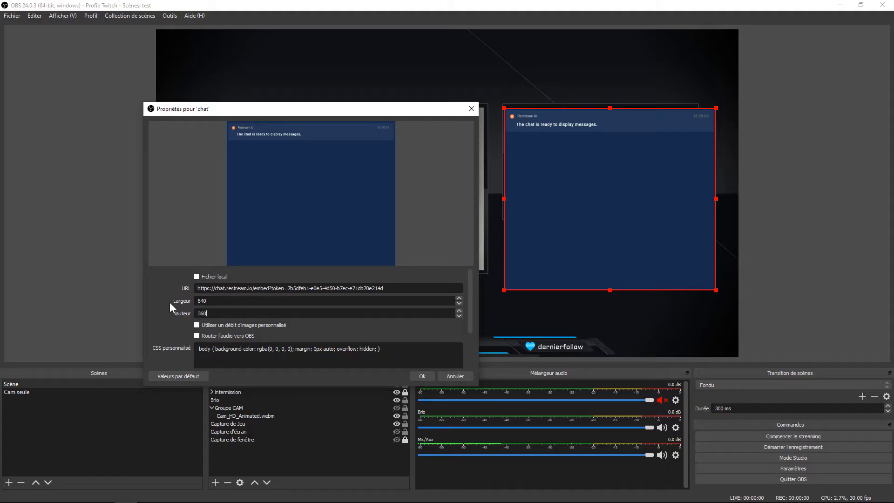
{"action": "key", "text": "Return"}
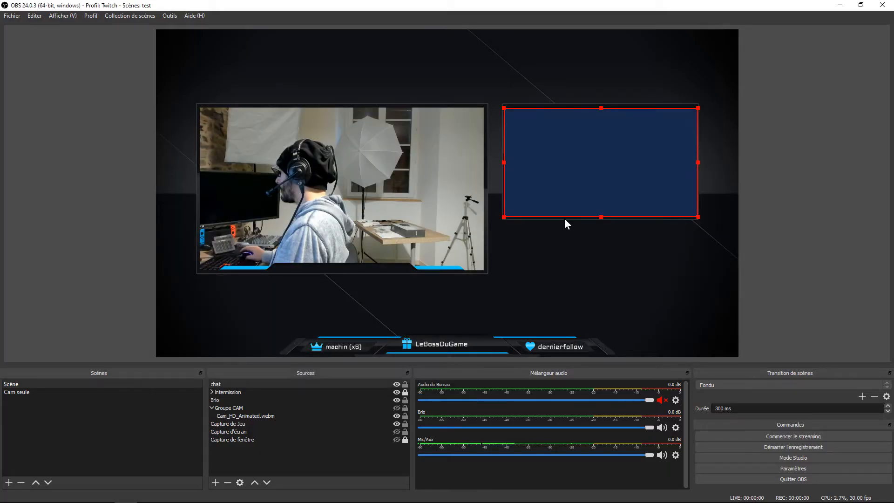
{"action": "left_click_drag", "start_coordinate": [234, 395], "coordinate": [228, 385]}
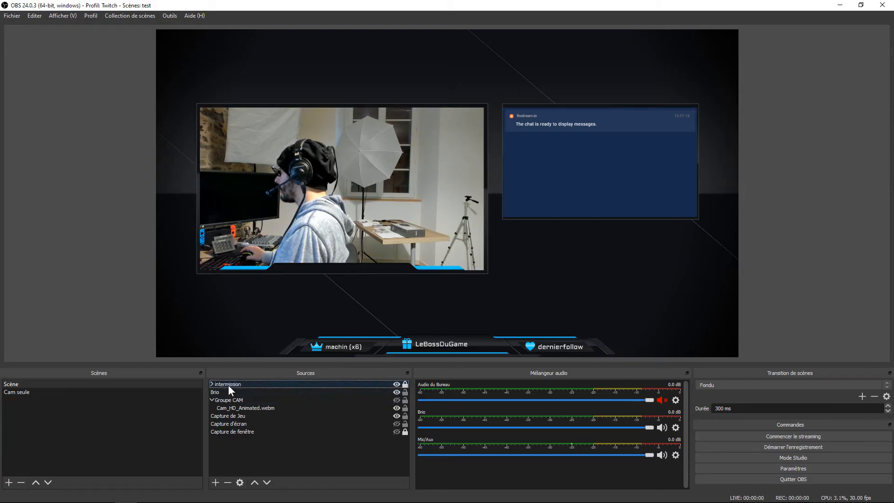
{"action": "left_click", "coordinate": [212, 384]}
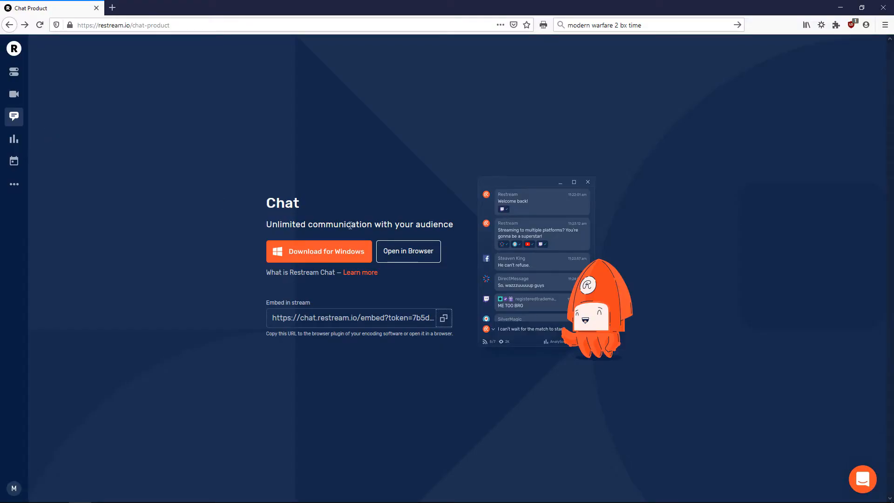
Open Restream Chat in the browser and enable Relay mode under Settings > Bot
{"action": "left_click", "coordinate": [419, 255]}
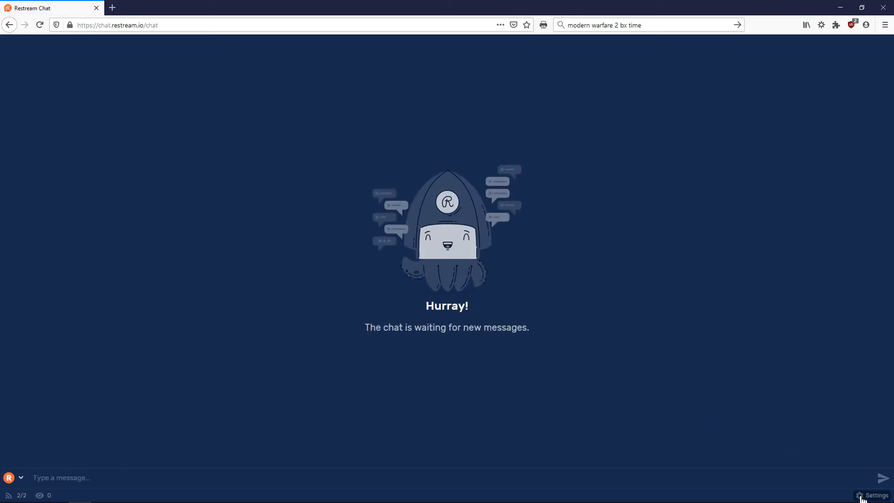
{"action": "left_click", "coordinate": [871, 496]}
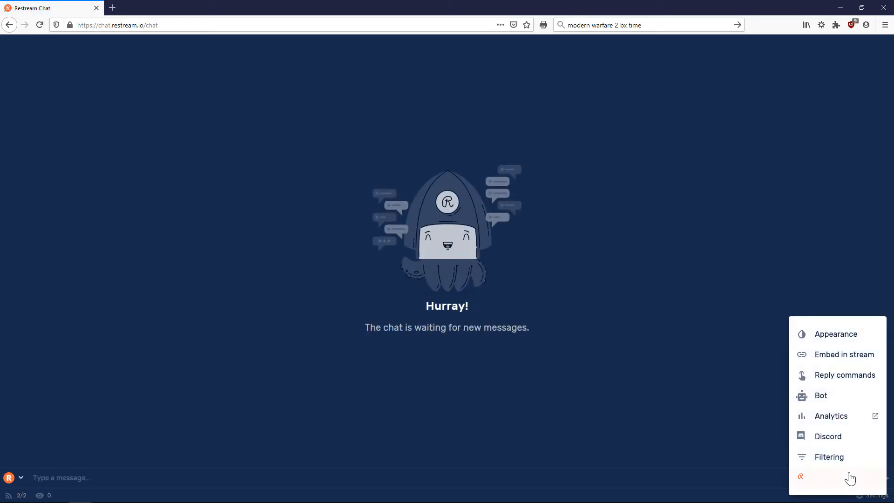
{"action": "left_click", "coordinate": [822, 397]}
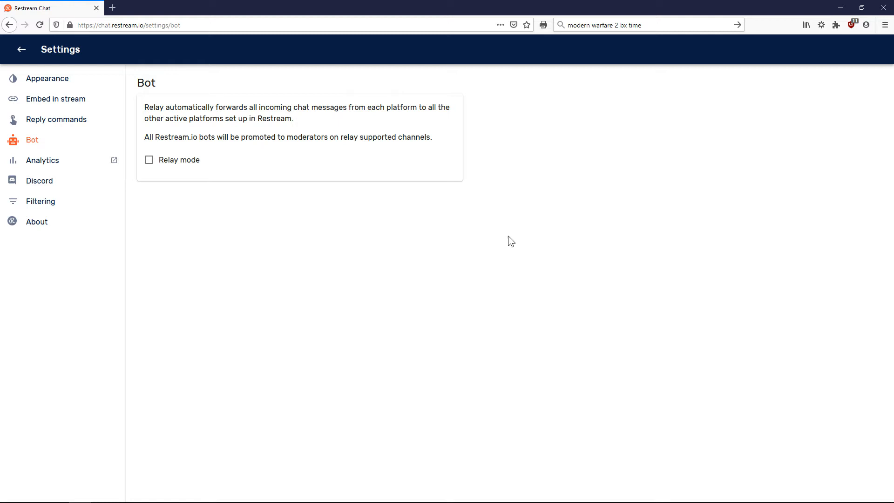
{"action": "left_click", "coordinate": [149, 159]}
{"action": "left_click_drag", "start_coordinate": [145, 107], "coordinate": [446, 106]}
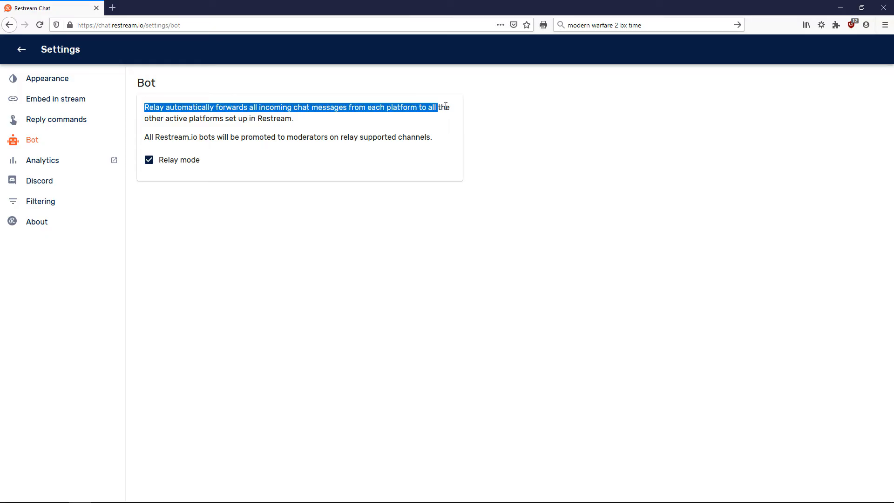
{"action": "left_click", "coordinate": [303, 120]}
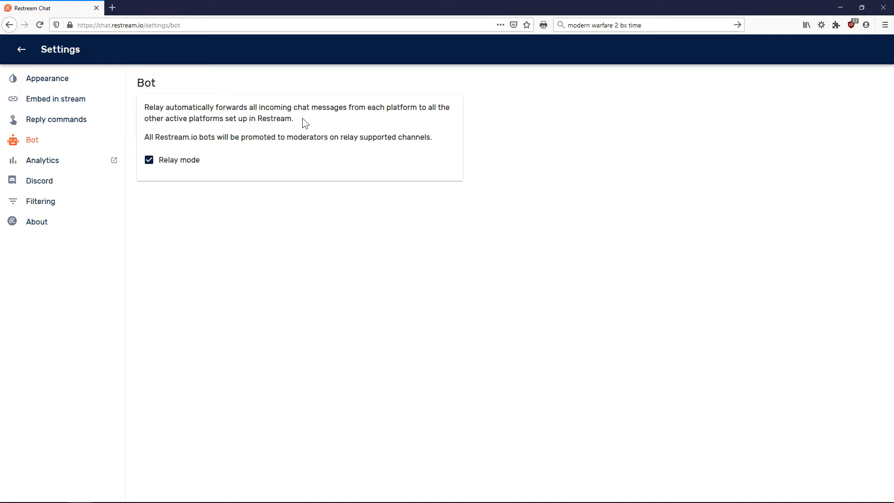